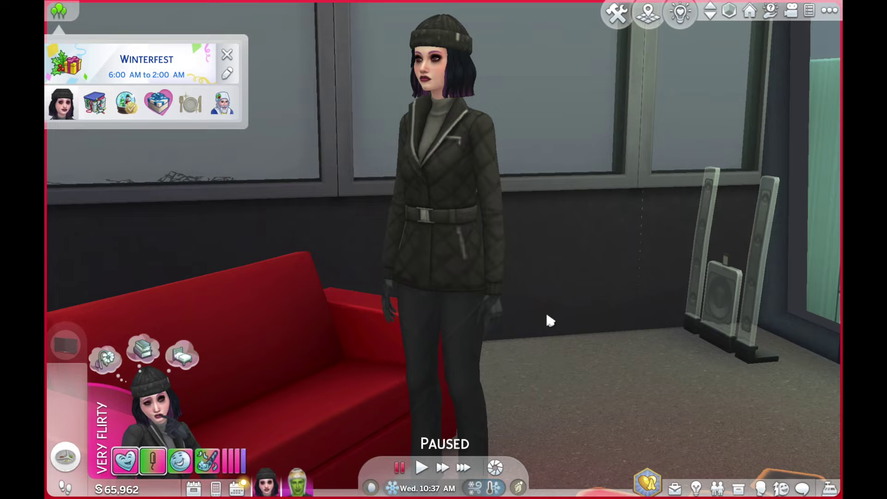
# Step: Examine the dark-haired Sim's face and winter outfit up close and from several angles beside the red sofa
pyautogui.scroll(4, 373, 352)
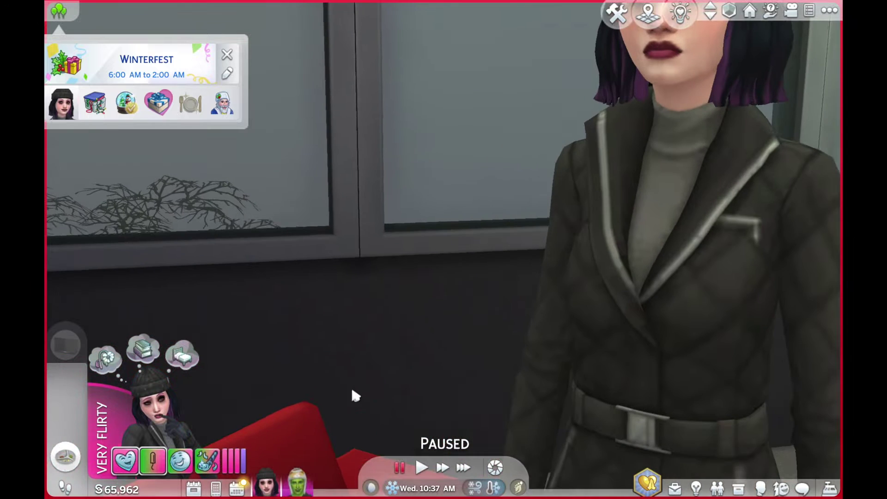
pyautogui.scroll(-3, 352, 376)
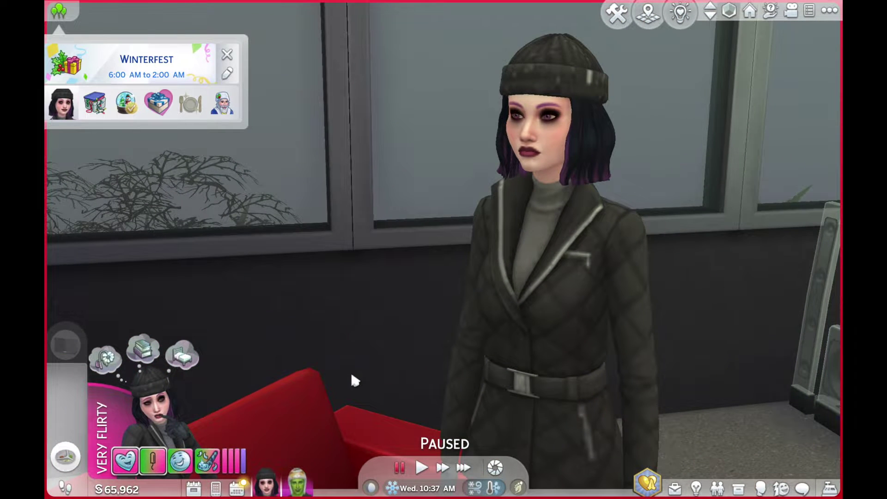
pyautogui.press(',')
pyautogui.moveTo(470, 390); pyautogui.dragTo(273, 397)
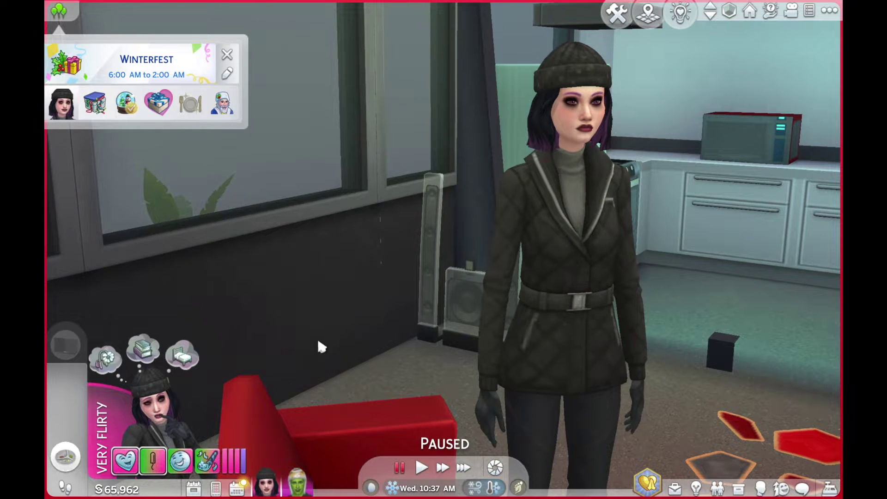
pyautogui.scroll(3, 318, 340)
pyautogui.scroll(1, 249, 381)
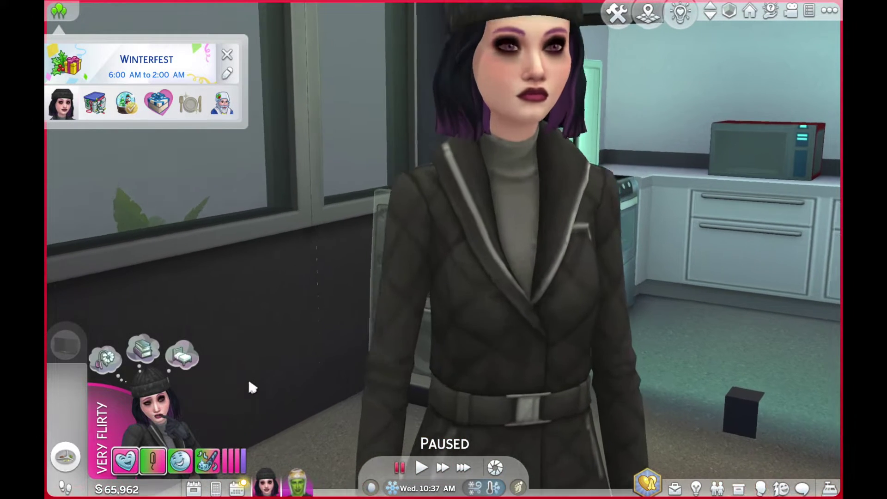
pyautogui.scroll(-2, 250, 382)
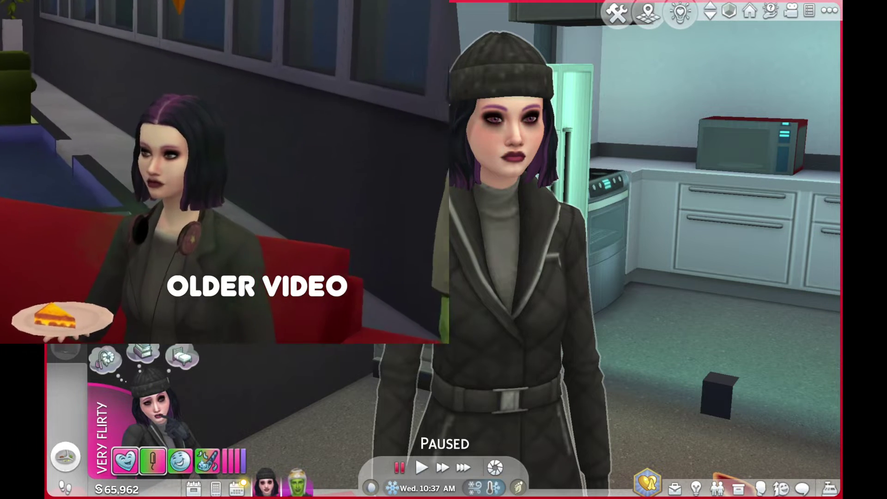
pyautogui.scroll(-3, 513, 208)
pyautogui.press(',')
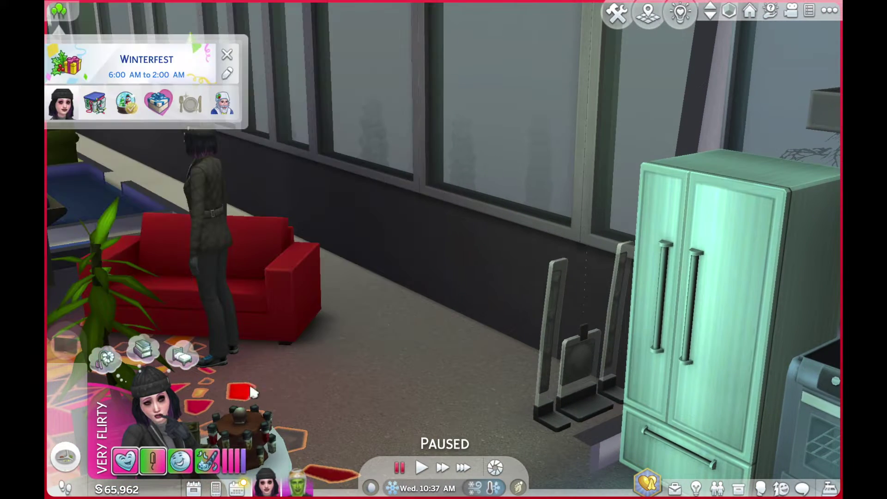
# Step: Switch to the Beast Boy Titan Sim and examine his face and winter outfit up close from the front
pyautogui.click(297, 485)
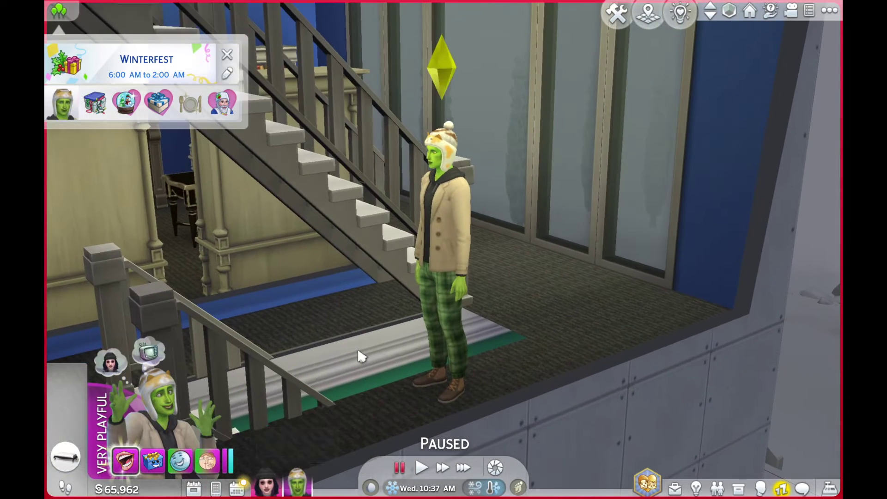
pyautogui.scroll(3, 360, 357)
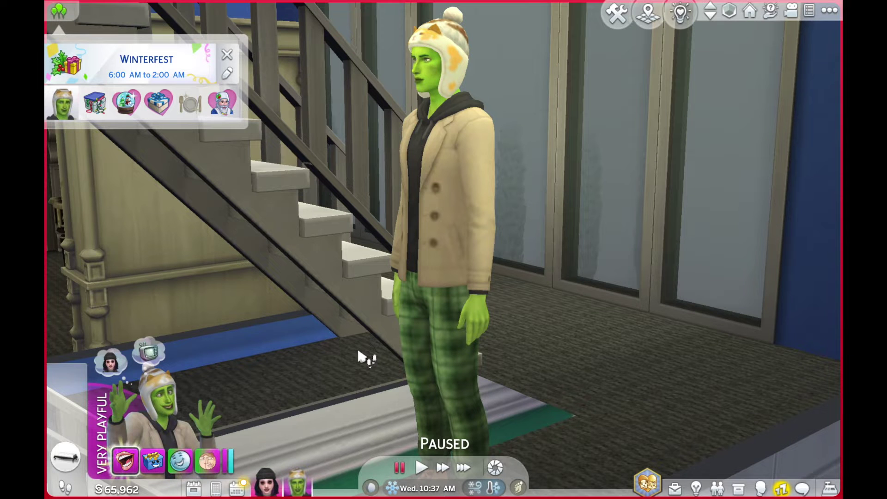
pyautogui.press('.')
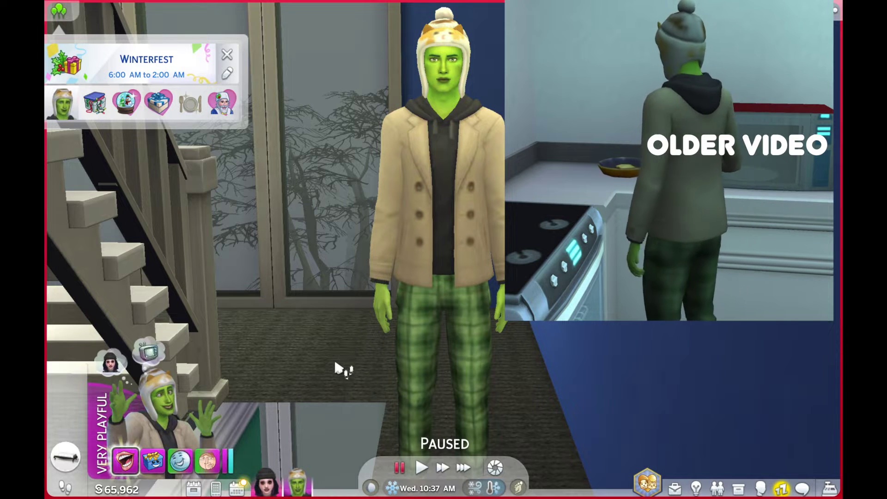
pyautogui.scroll(1, 340, 367)
pyautogui.scroll(1, 336, 311)
pyautogui.scroll(-2, 337, 302)
pyautogui.scroll(2, 319, 247)
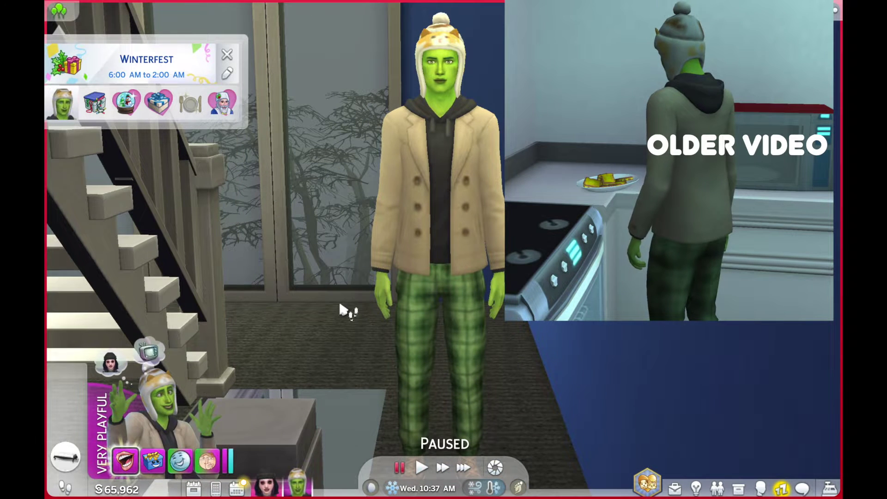
pyautogui.scroll(3, 342, 314)
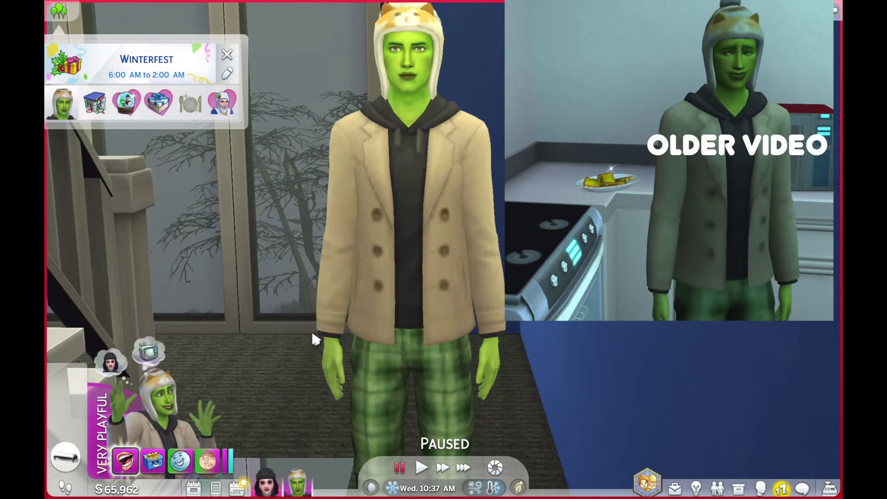
pyautogui.scroll(2, 323, 277)
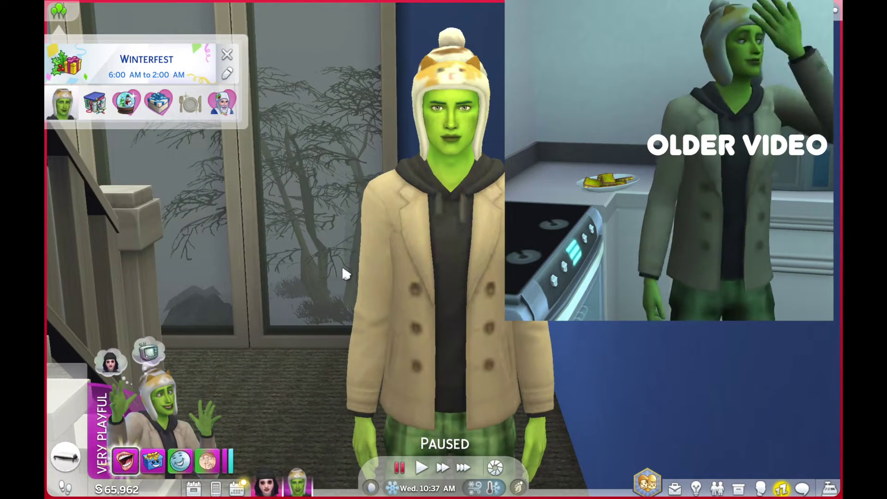
pyautogui.press('.')
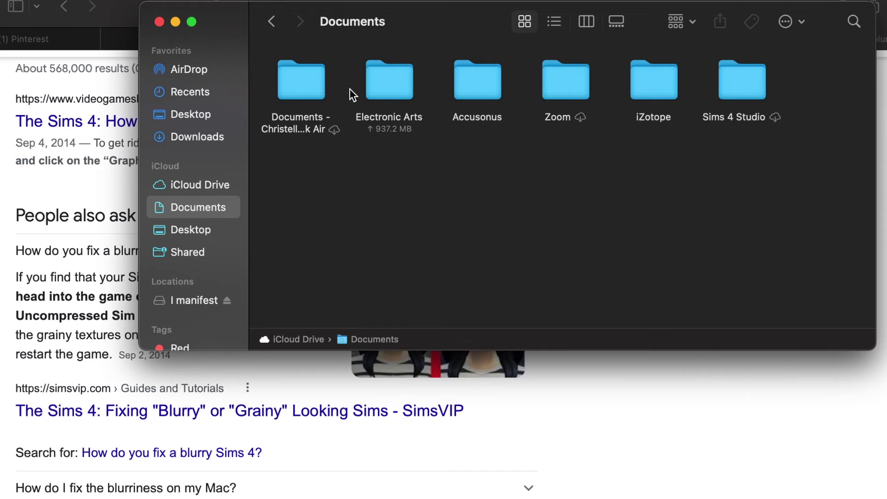
# Step: In Finder, open The Sims 4 folder inside Electronic Arts and look through its files
pyautogui.doubleClick(390, 79)
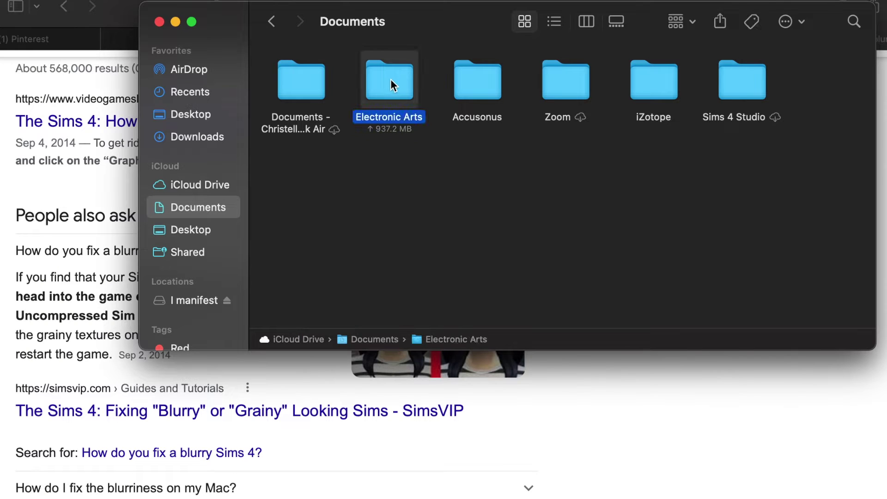
pyautogui.click(312, 79)
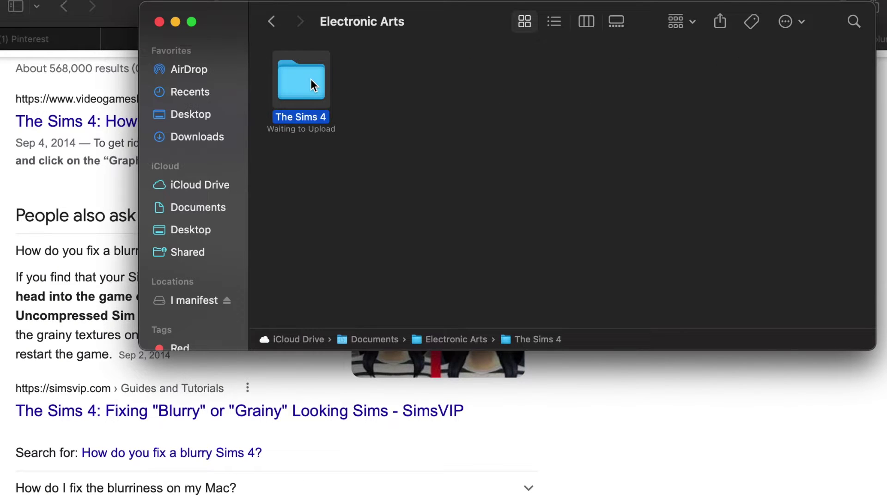
pyautogui.doubleClick(311, 79)
pyautogui.scroll(2, 436, 185)
pyautogui.scroll(2, 436, 184)
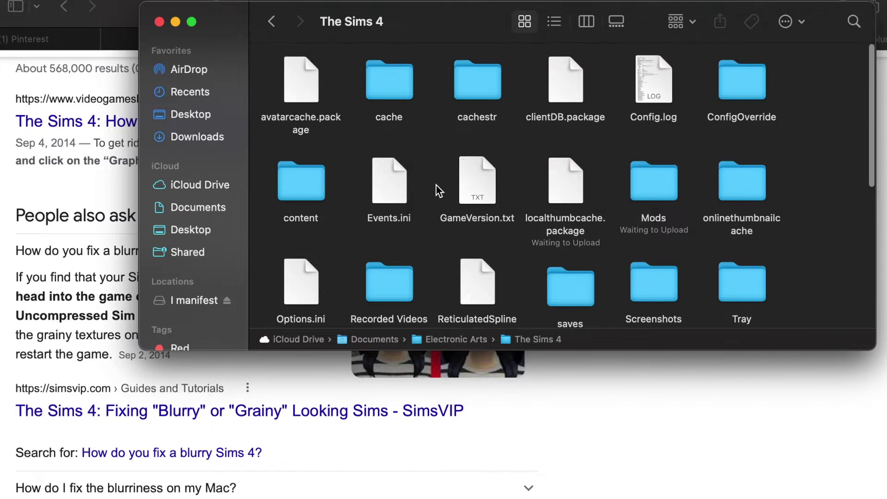
pyautogui.scroll(-3, 408, 186)
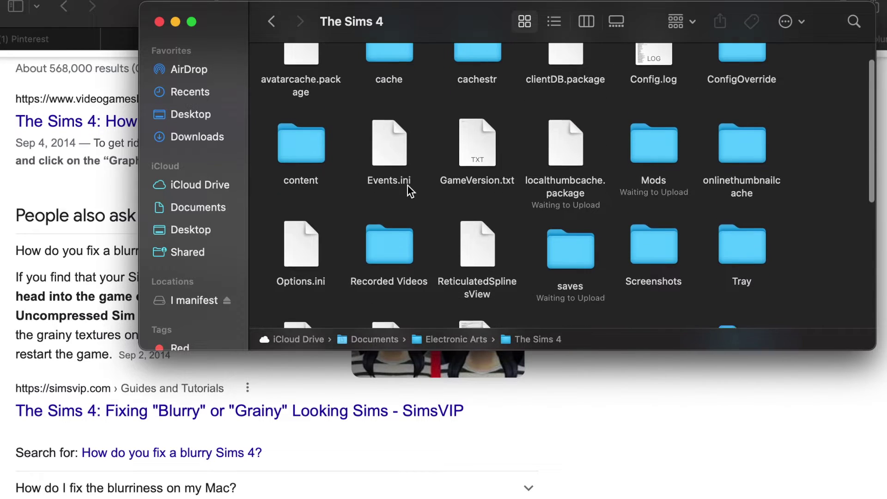
pyautogui.scroll(-4, 408, 185)
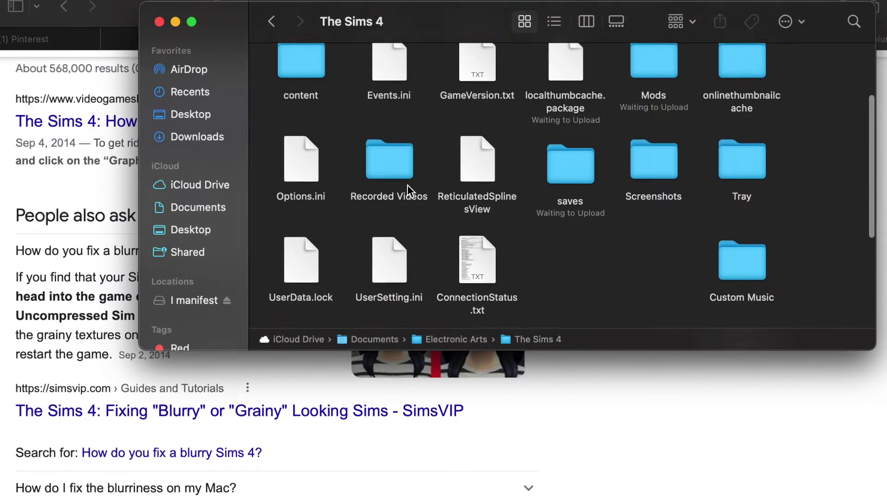
pyautogui.scroll(-5, 408, 185)
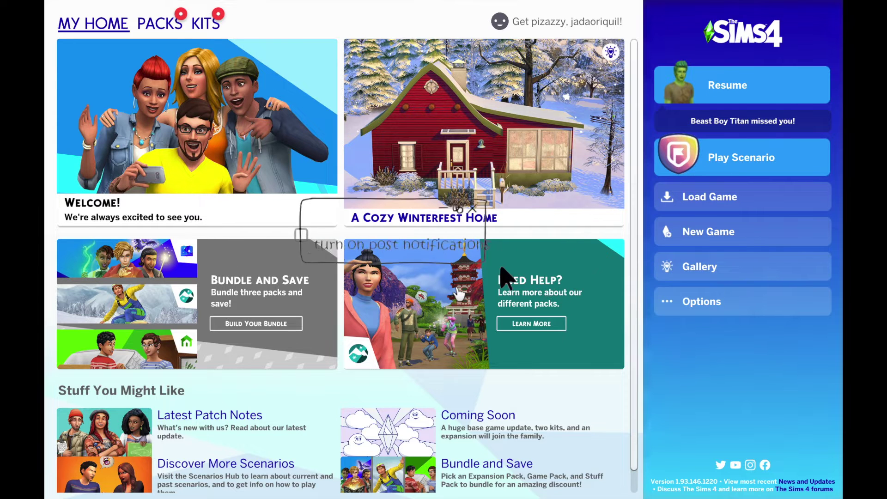
# Step: In The Sims 4, open the Game Options and review the graphics settings
pyautogui.click(703, 303)
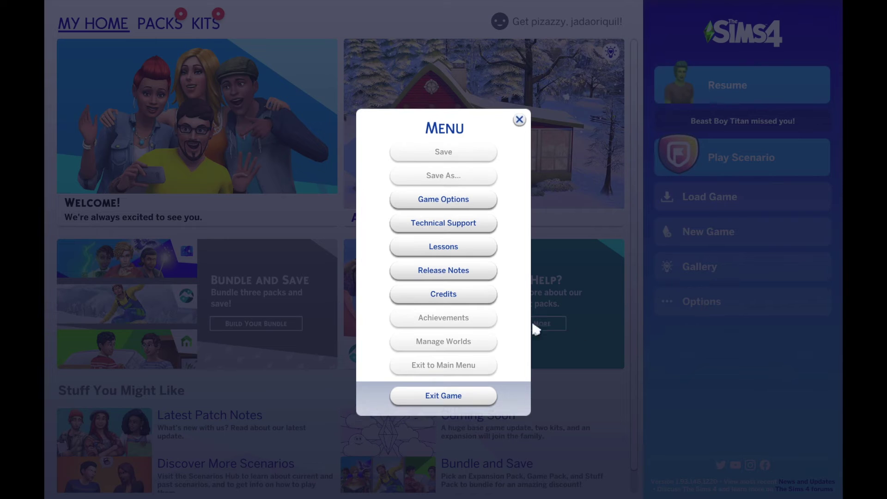
pyautogui.click(426, 203)
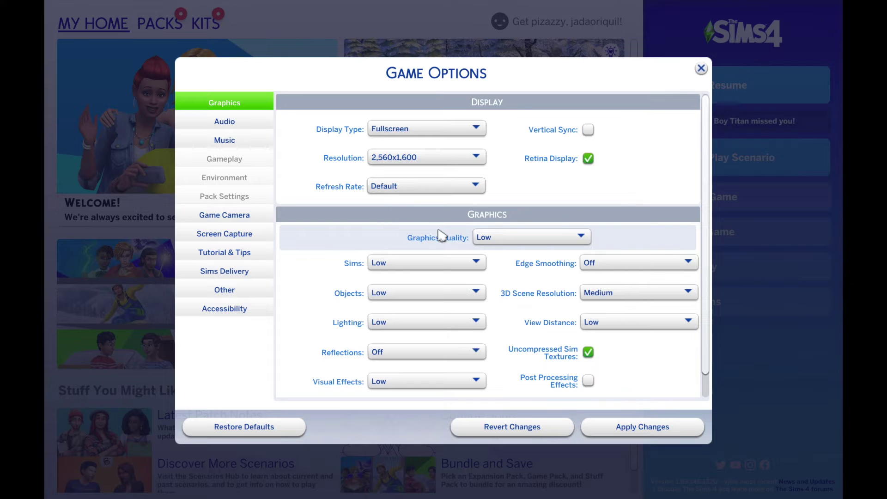
pyautogui.scroll(-1, 519, 298)
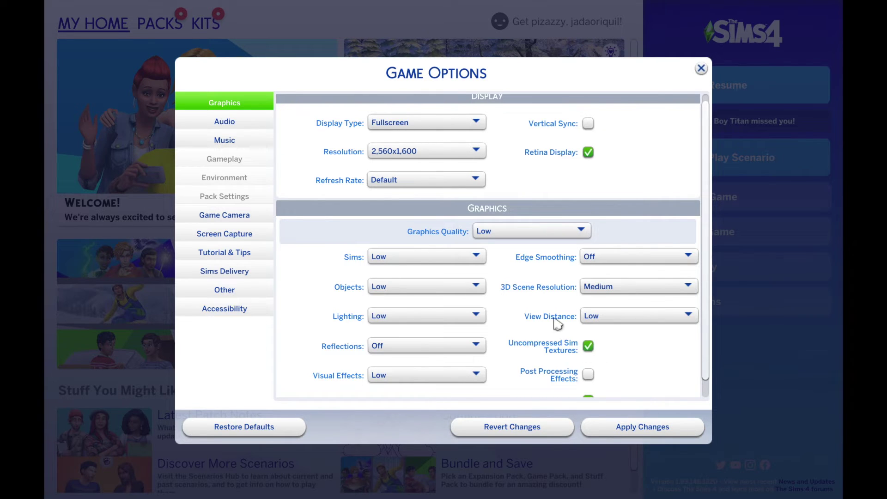
# Step: Show the available Graphics Quality levels in the game's graphics settings
pyautogui.click(568, 232)
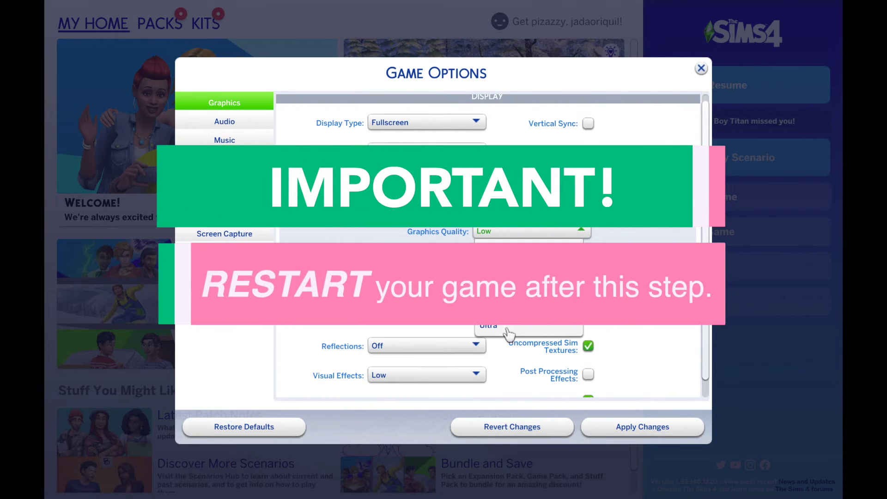
pyautogui.click(608, 360)
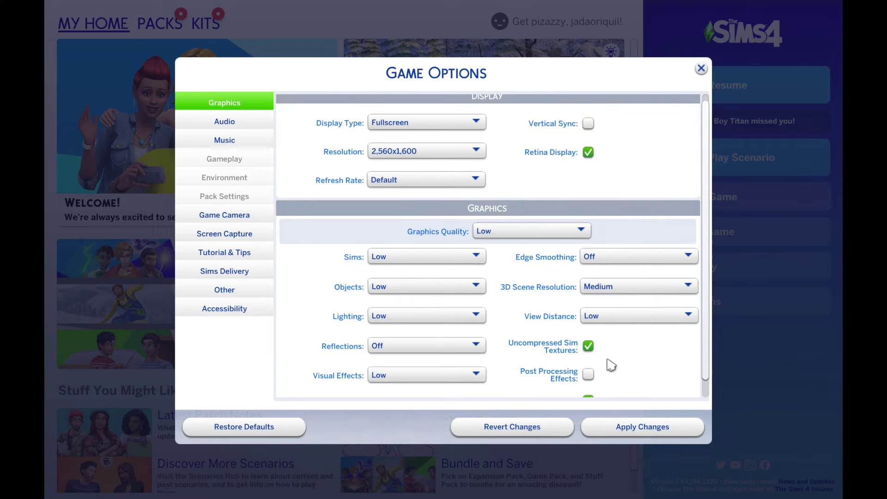
pyautogui.click(516, 238)
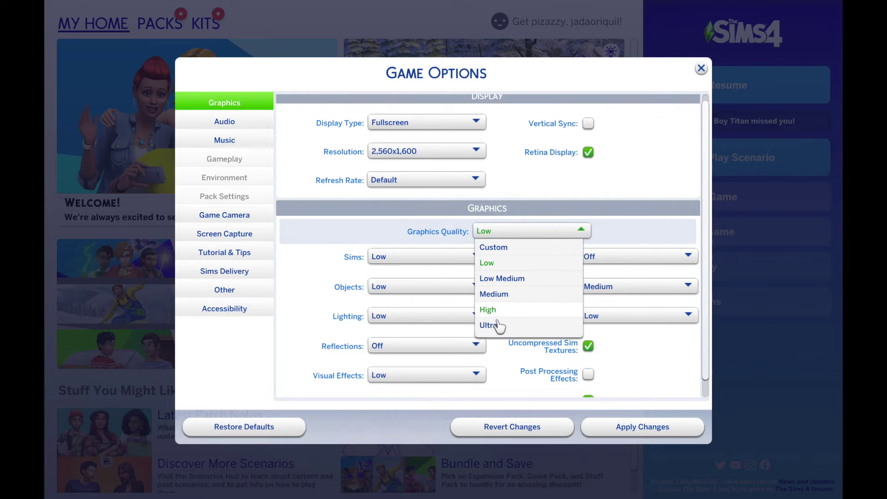
pyautogui.click(611, 358)
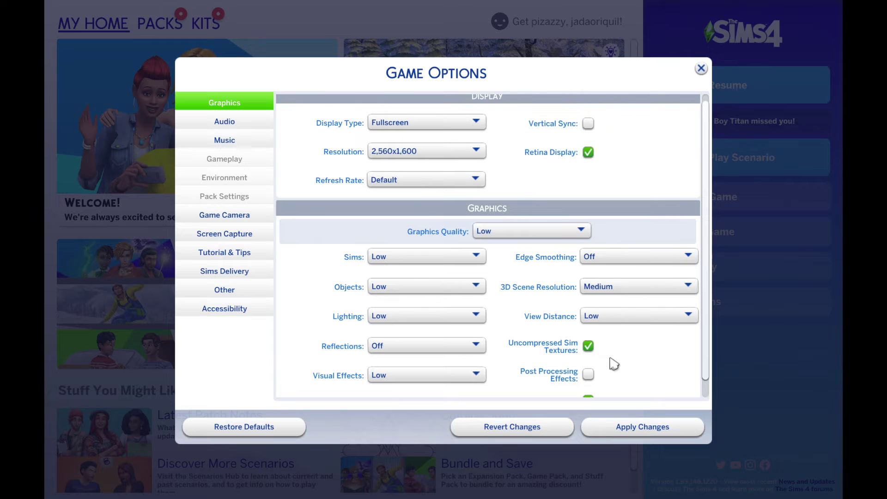
pyautogui.click(544, 244)
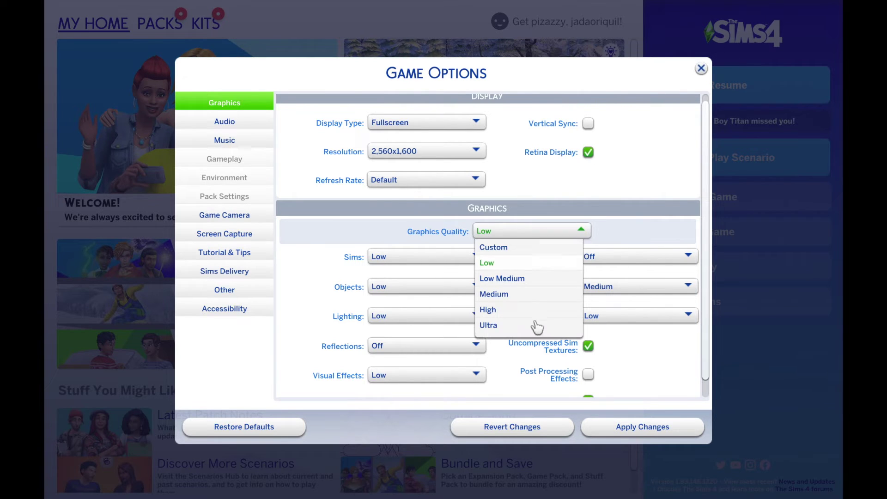